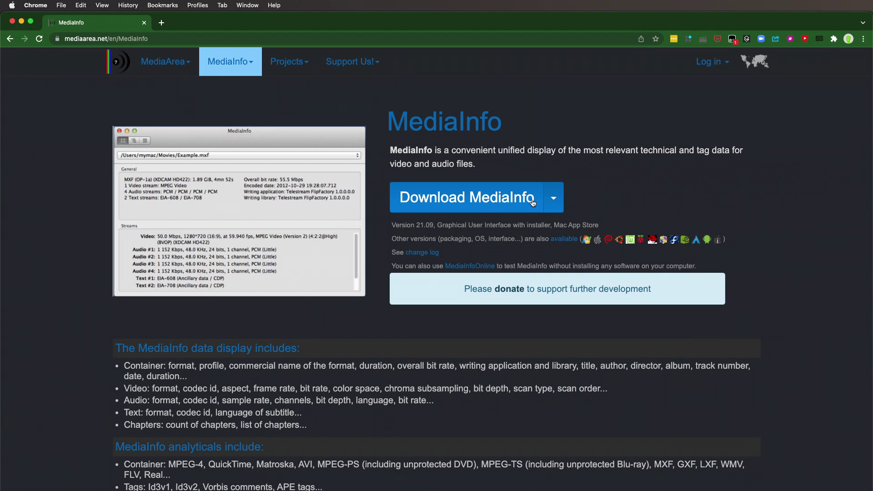
Go to the macOS download page listing MediaInfo v21.09 builds for Mac.
click(532, 203)
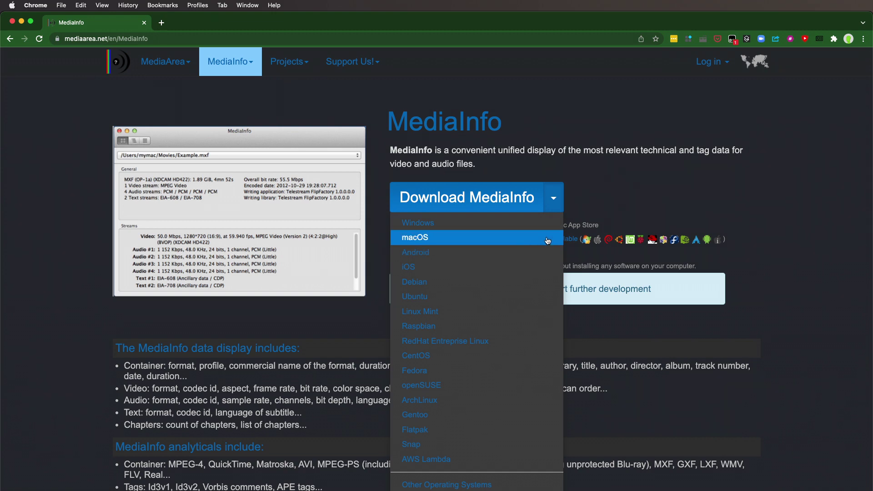
click(547, 240)
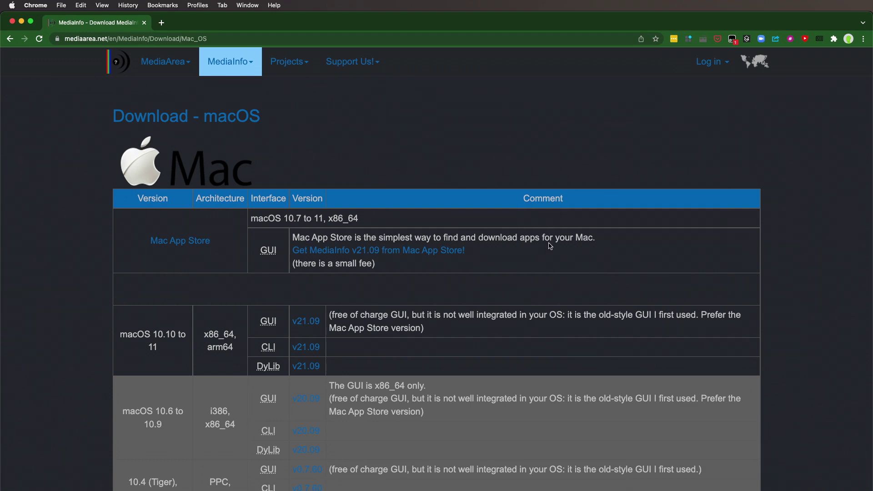
scroll(547, 245, down, 2)
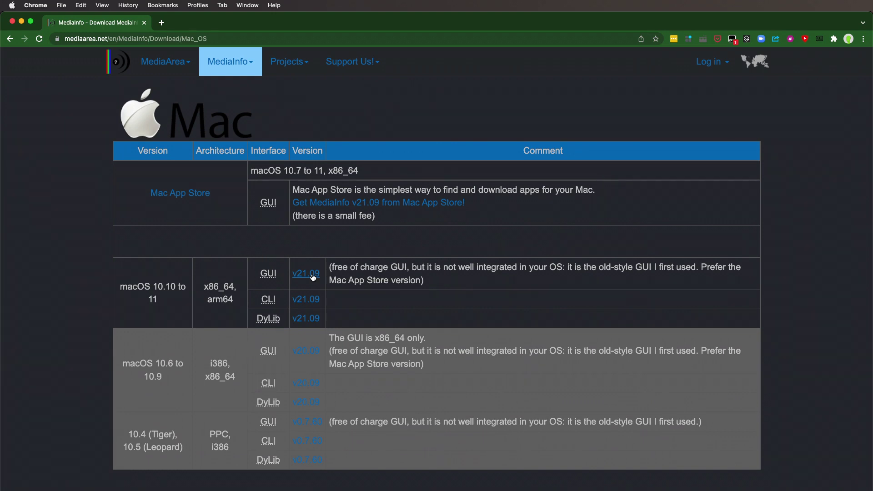
scroll(313, 277, up, 2)
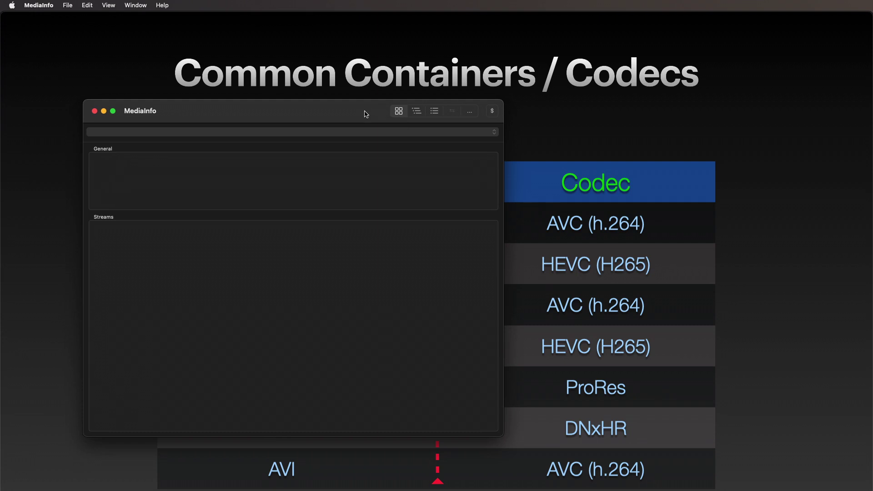
Move MediaInfo to the upper left and load Zi6_0033.MOV from the samples folder.
drag(345, 113, 273, 34)
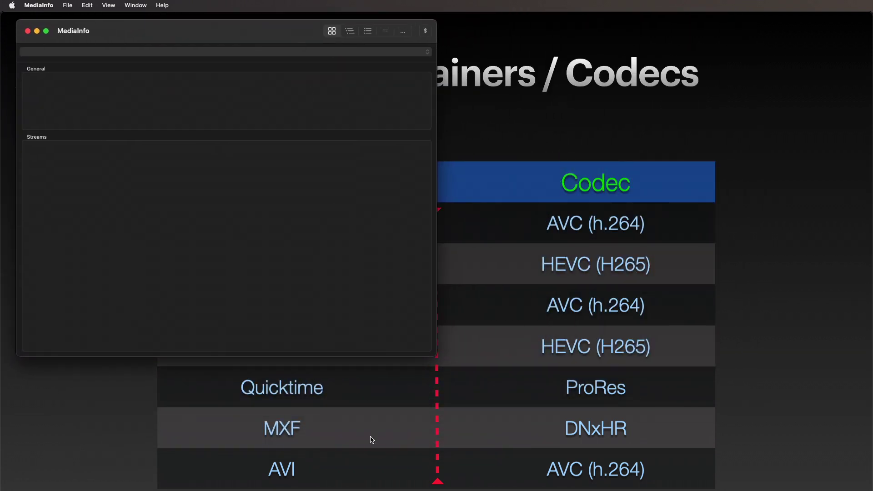
key(super+Tab)
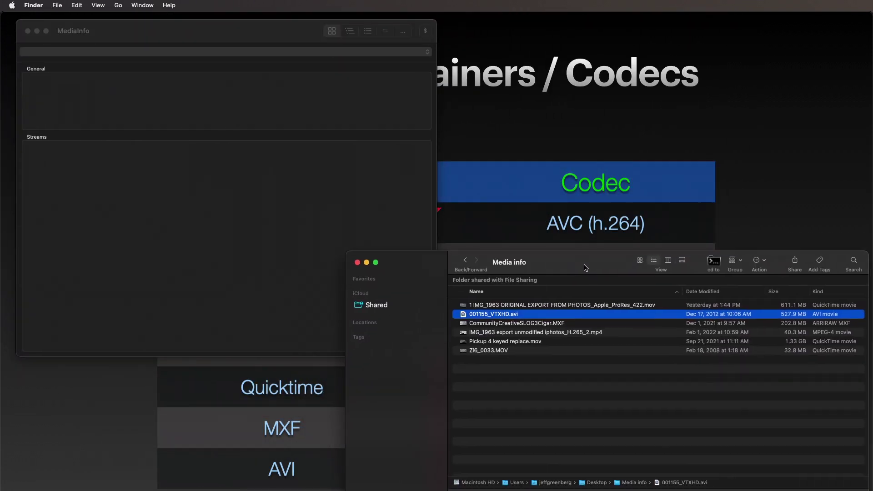
click(586, 306)
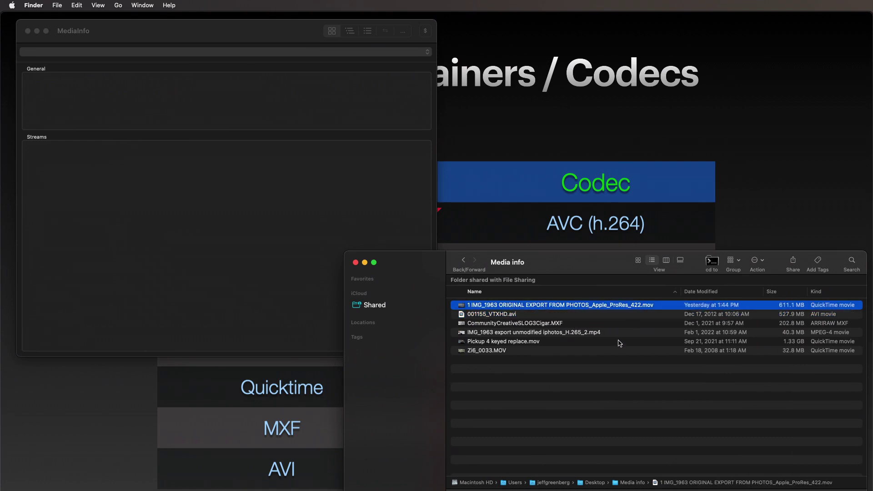
click(502, 352)
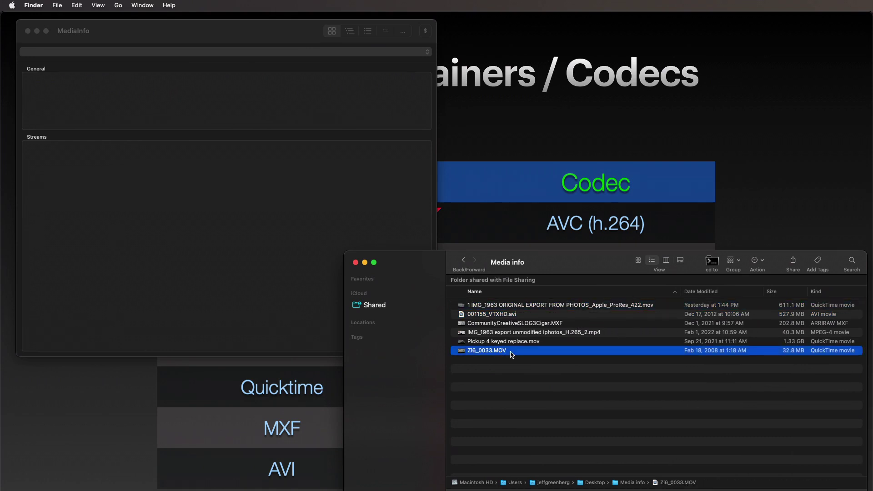
drag(503, 356, 272, 195)
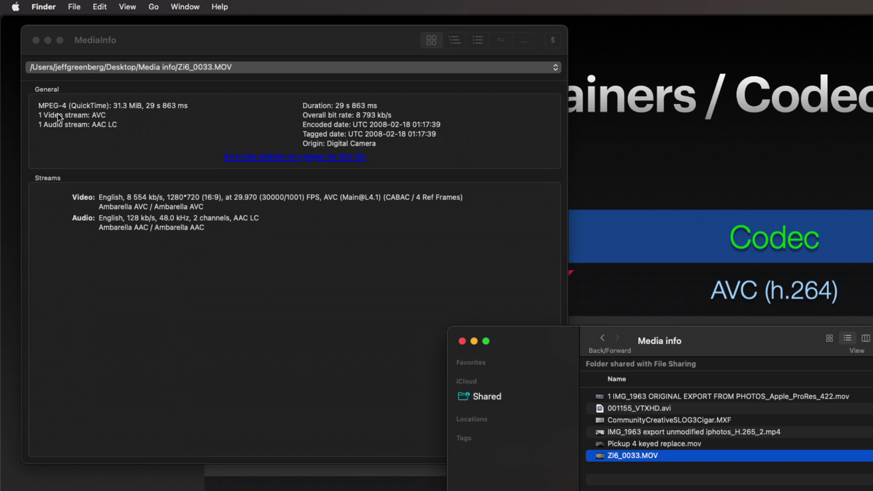
Load Pickup 4 keyed replace.mov, the H.265 iPhone export, 001155_VTXHD.avi, then the ProRes 422 export.
click(672, 443)
drag(684, 447, 319, 326)
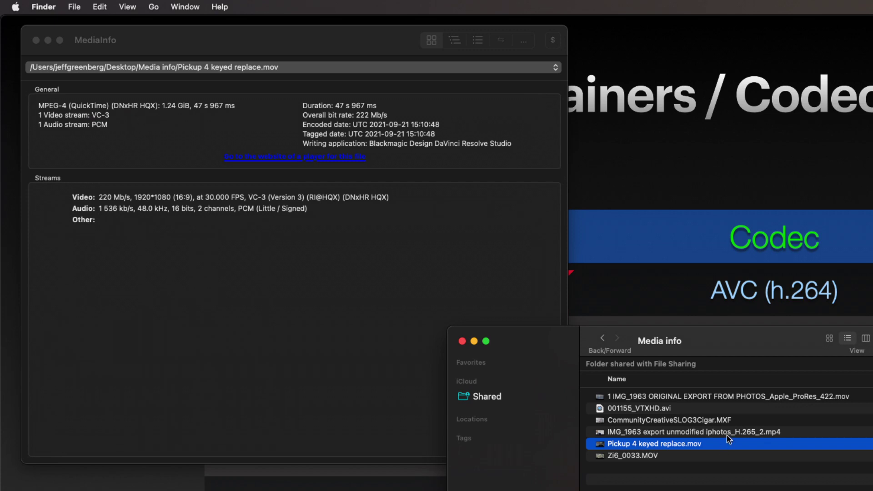
drag(719, 436, 309, 279)
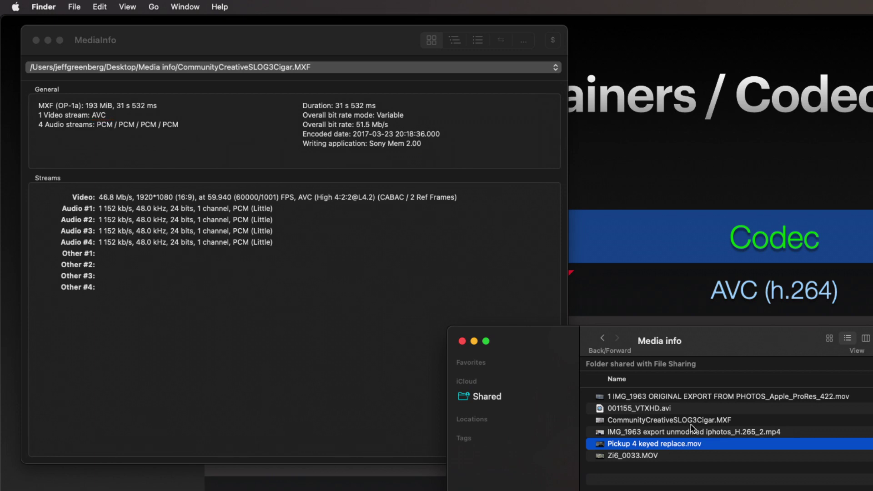
drag(659, 410, 307, 308)
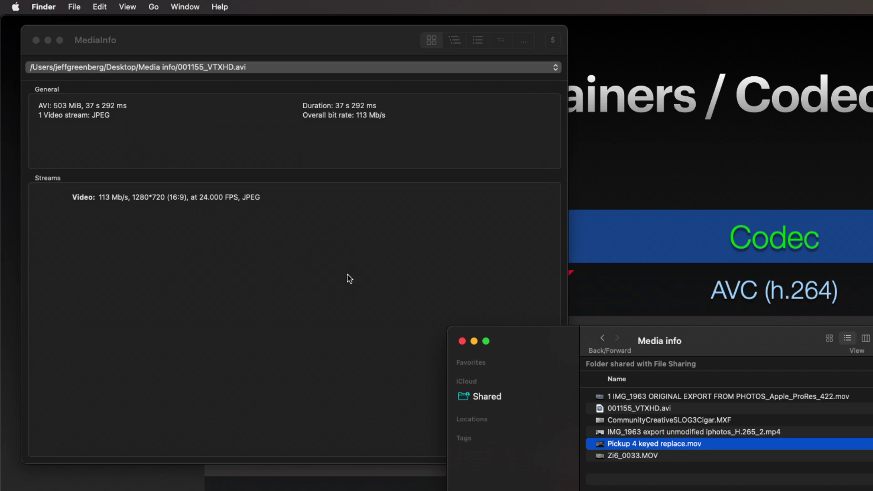
drag(739, 395, 255, 251)
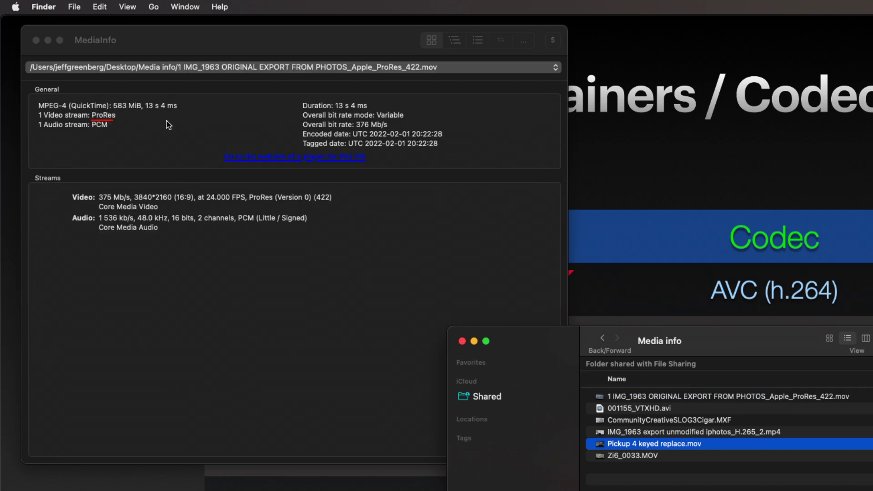
click(180, 119)
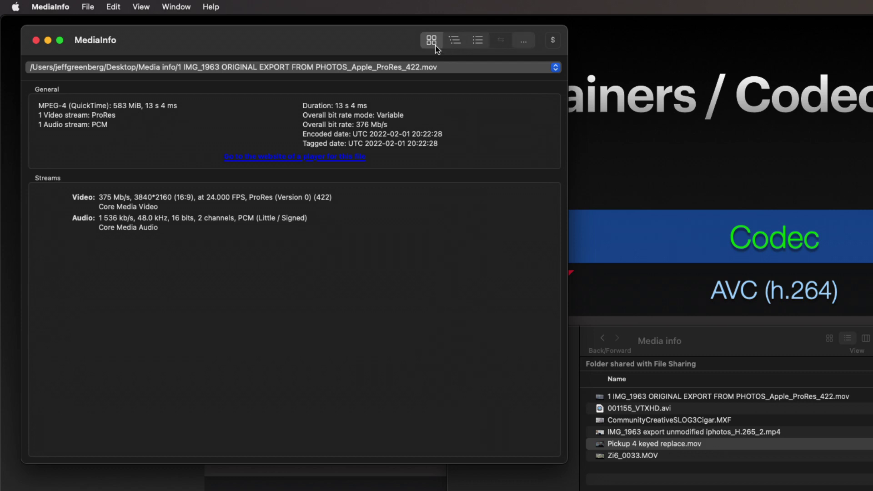
Switch MediaInfo to the Tree view showing every field and value.
click(453, 43)
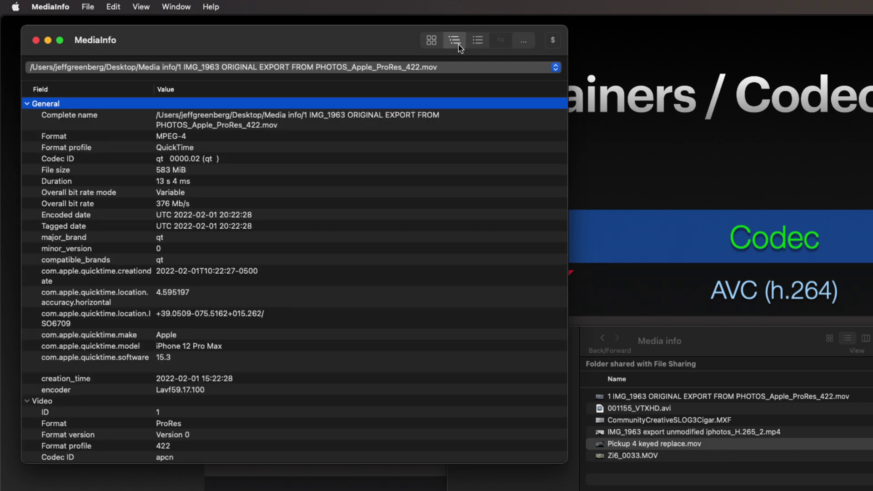
click(141, 6)
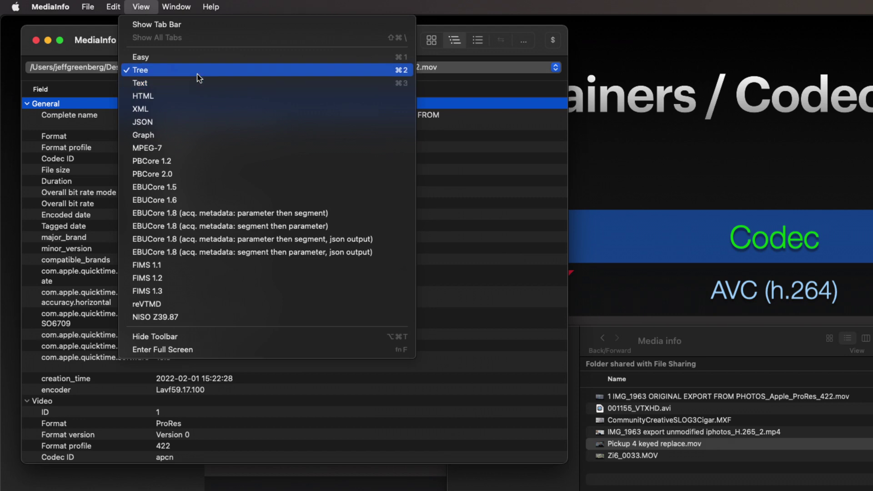
click(459, 174)
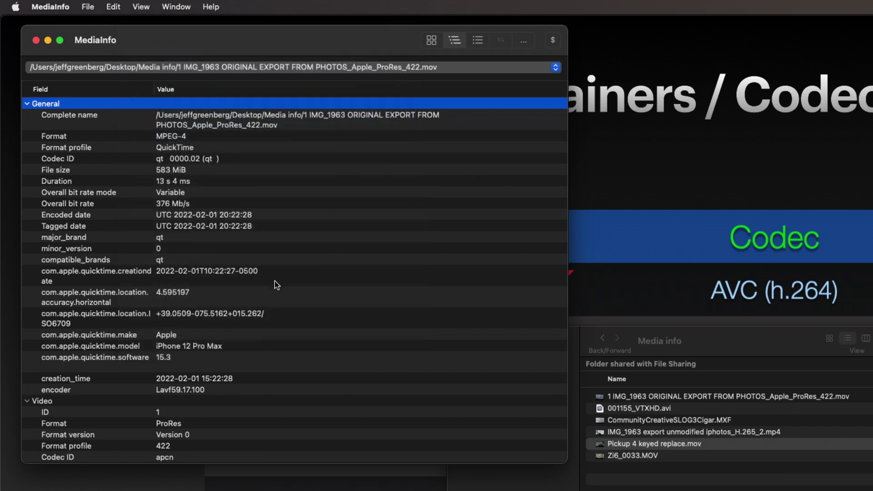
Highlight make Apple, format ProRes, 375 Mb/s, 24.000 FPS, HLG and BT.2020 primaries.
click(142, 332)
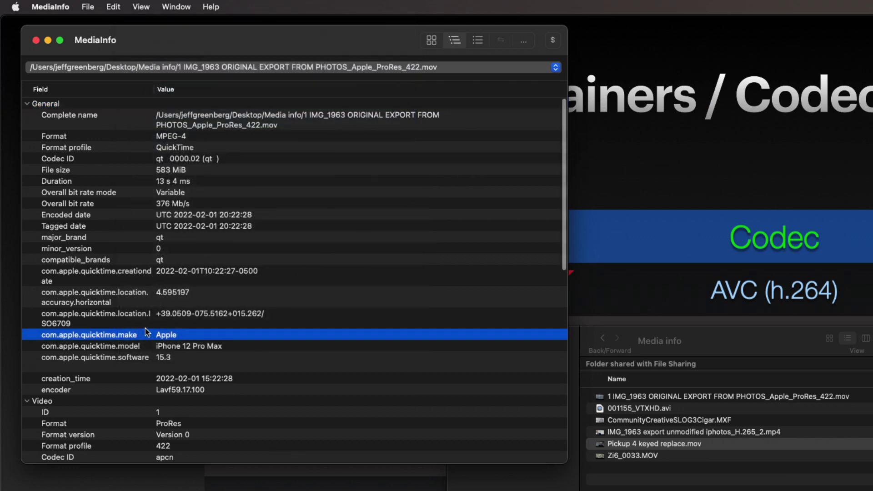
scroll(145, 328, down, 1)
scroll(144, 329, down, 5)
click(176, 267)
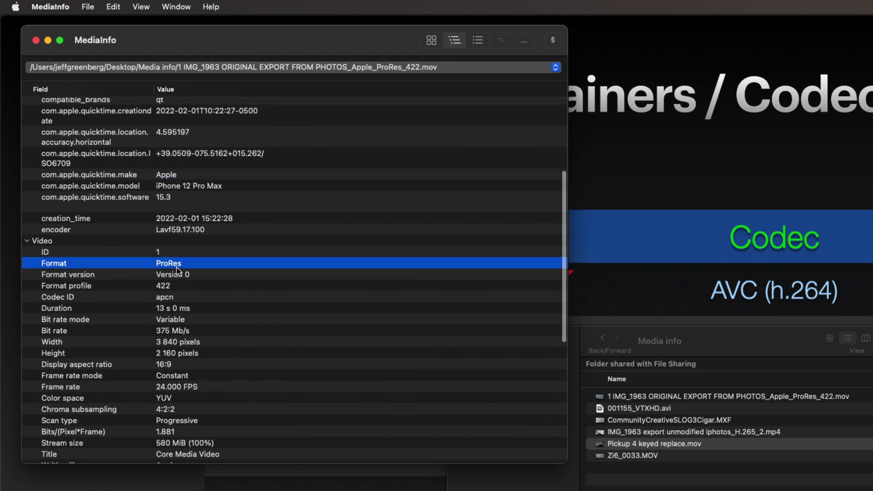
scroll(185, 292, down, 2)
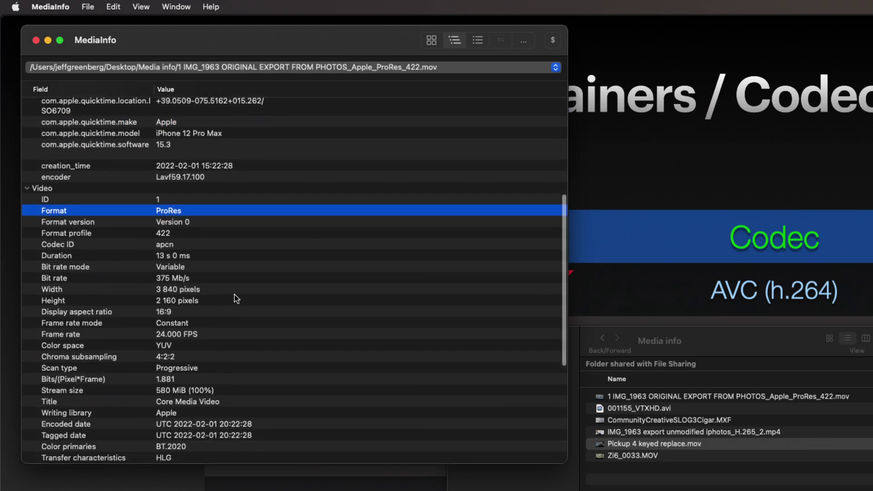
click(228, 283)
scroll(228, 283, down, 2)
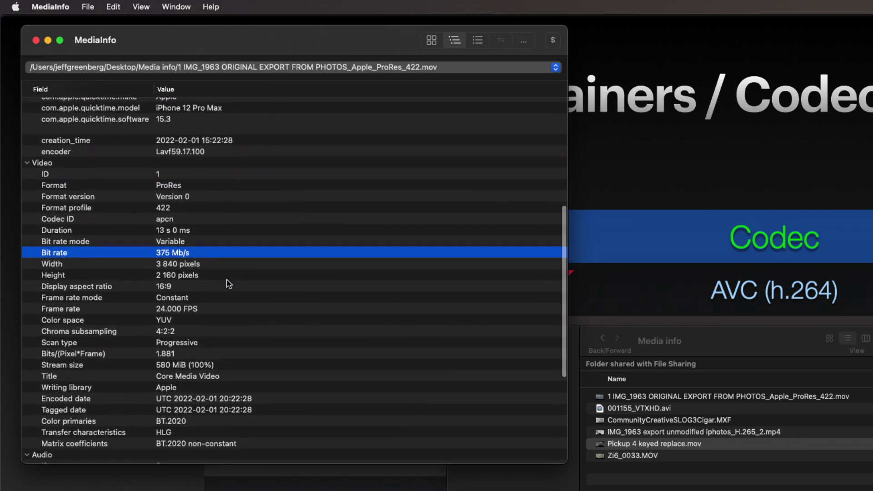
click(226, 303)
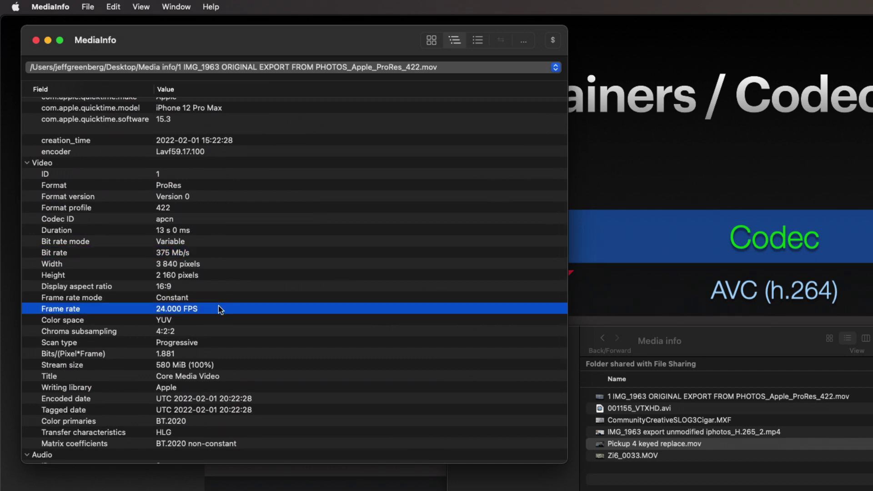
scroll(220, 309, down, 2)
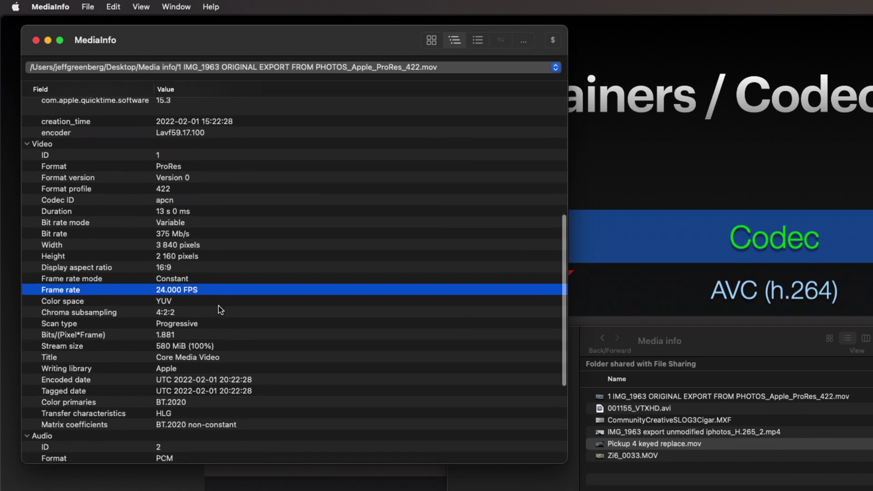
click(212, 411)
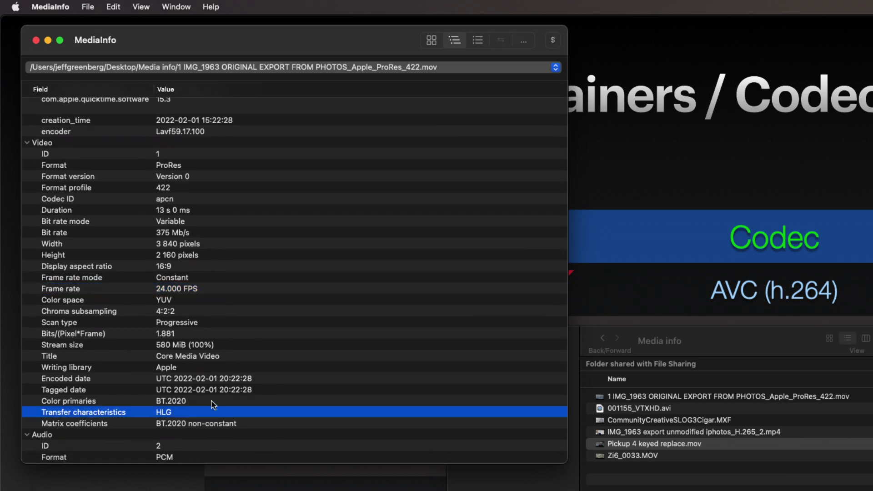
click(210, 401)
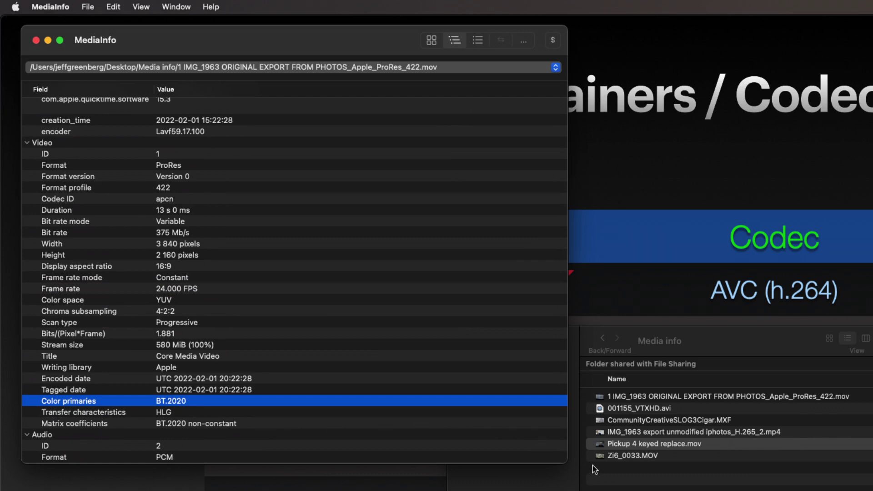
Load Zi6_0033.MOV and scroll to its BT.709 Color primaries for comparison.
drag(626, 456, 233, 290)
scroll(260, 373, down, 10)
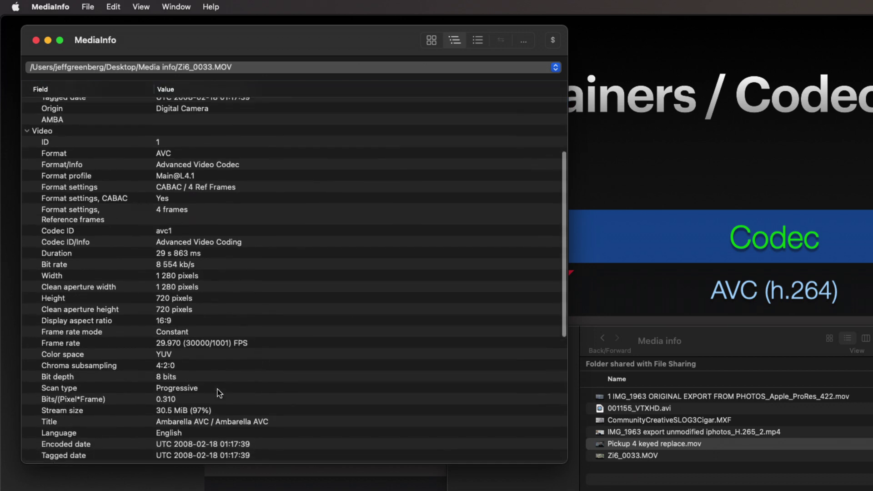
scroll(218, 392, down, 2)
click(195, 404)
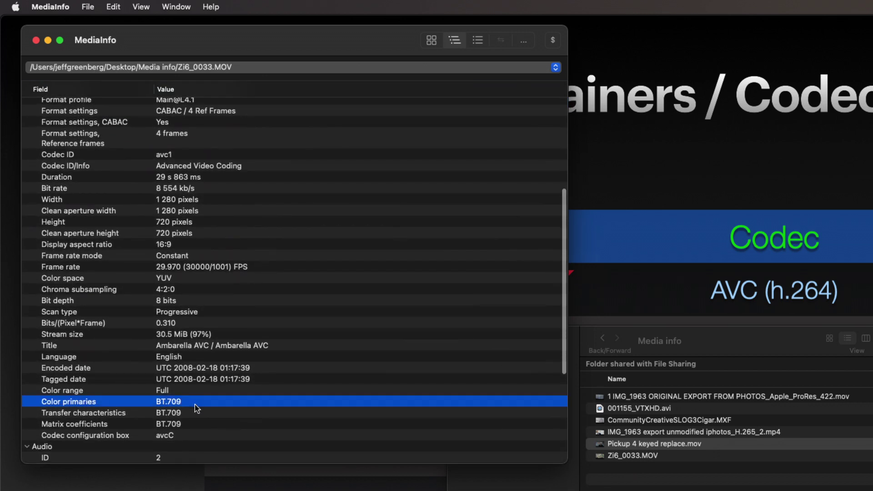